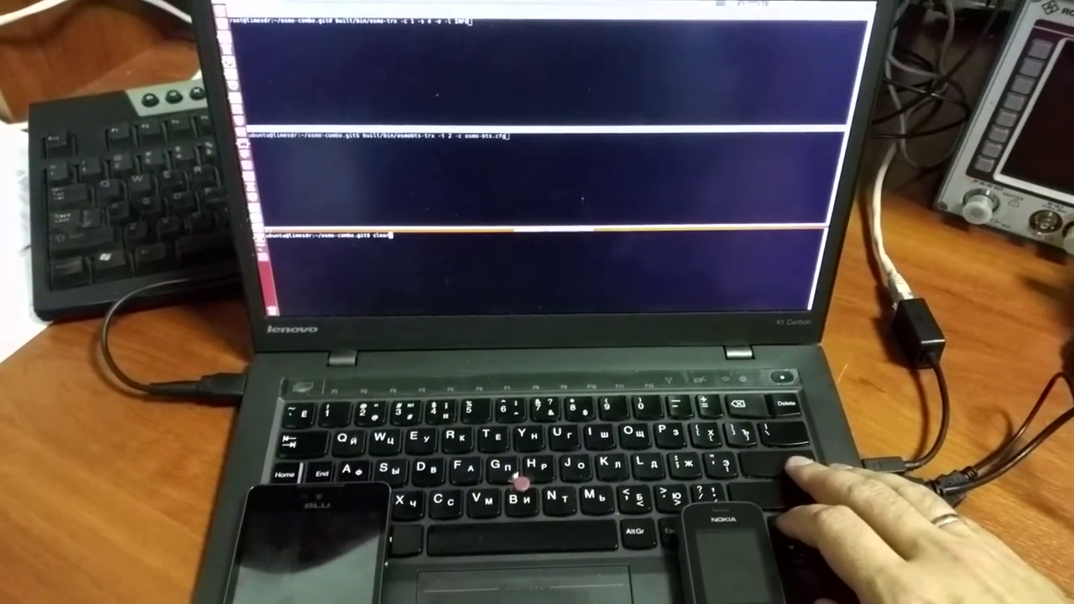
Step: Launch osmo-nitb in the bottom pane, then osmo-bts-trx in the middle pane
key("Return")
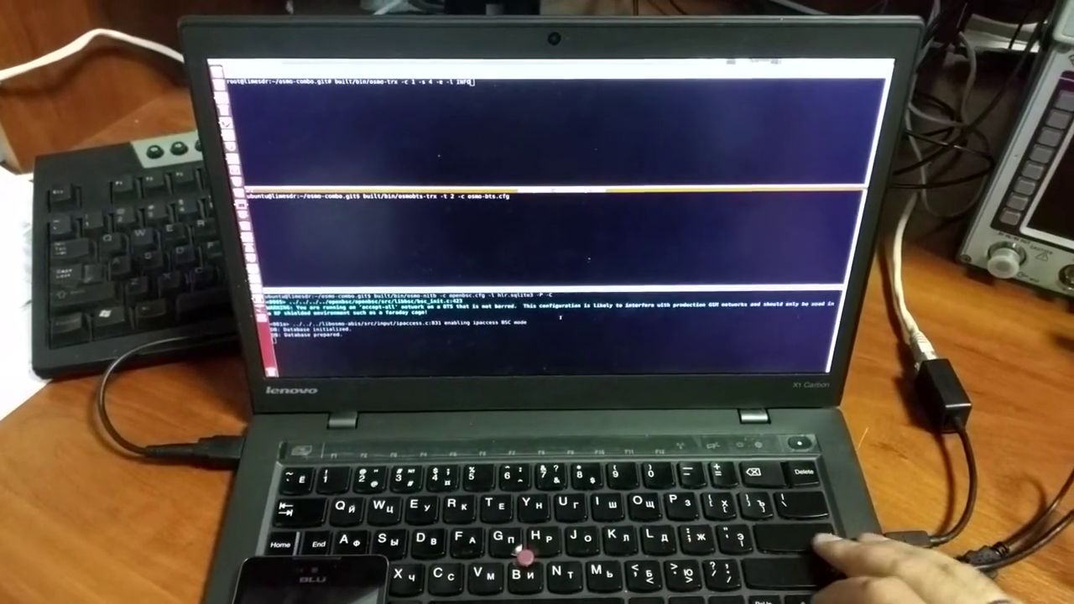
key("Return")
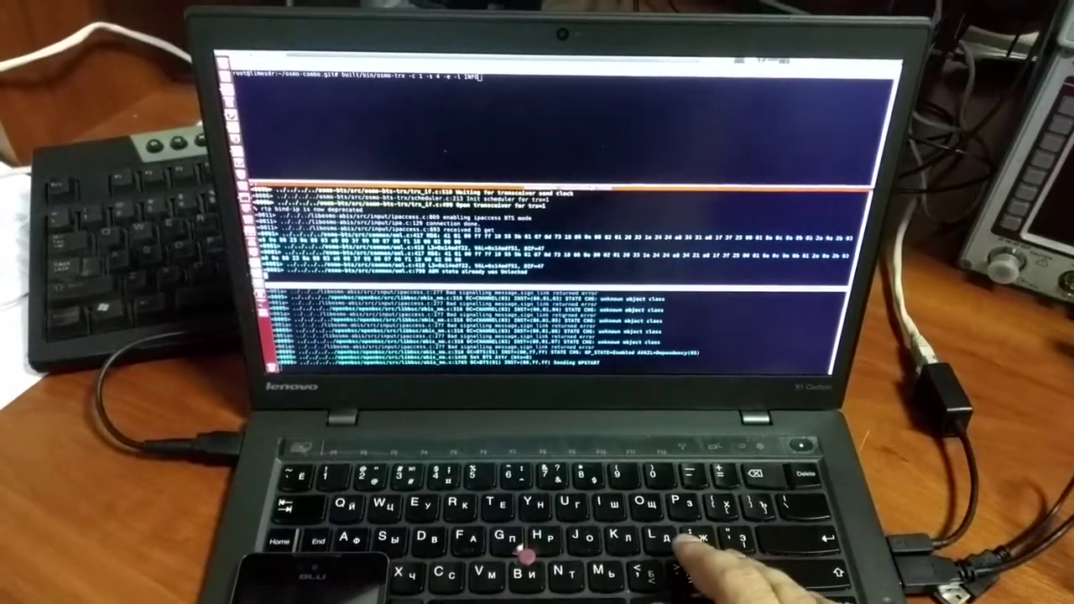